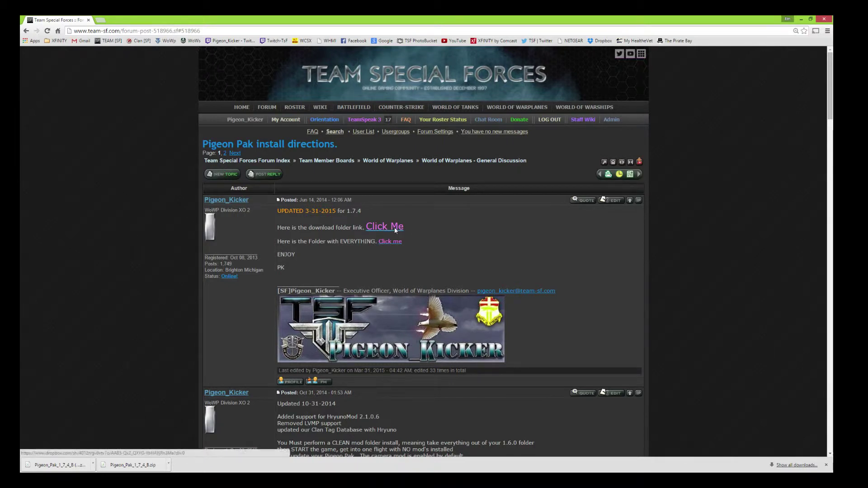
Step: Follow the 'Click Me' link in the install directions post to the Pigeon Pak Dropbox folder
{"action": "left_click", "coordinate": [394, 227]}
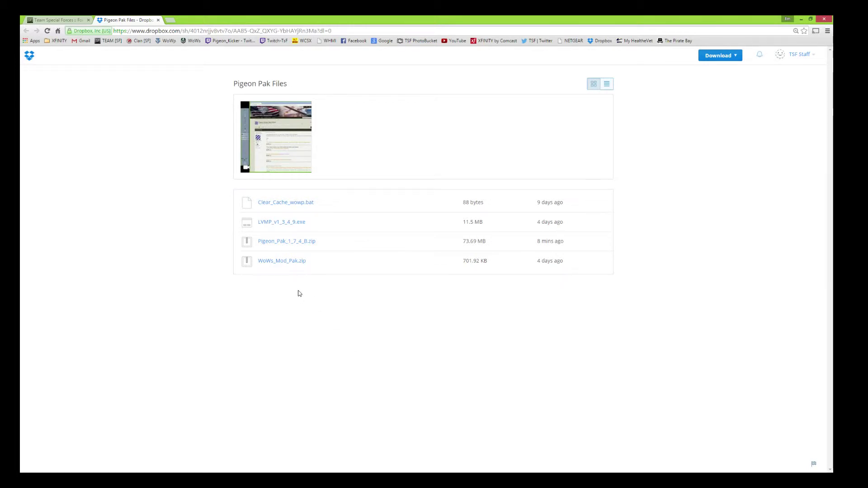
Step: Download Pigeon_Pak_1_7_4_B.zip from Dropbox and save it to Downloads
{"action": "left_click", "coordinate": [290, 243]}
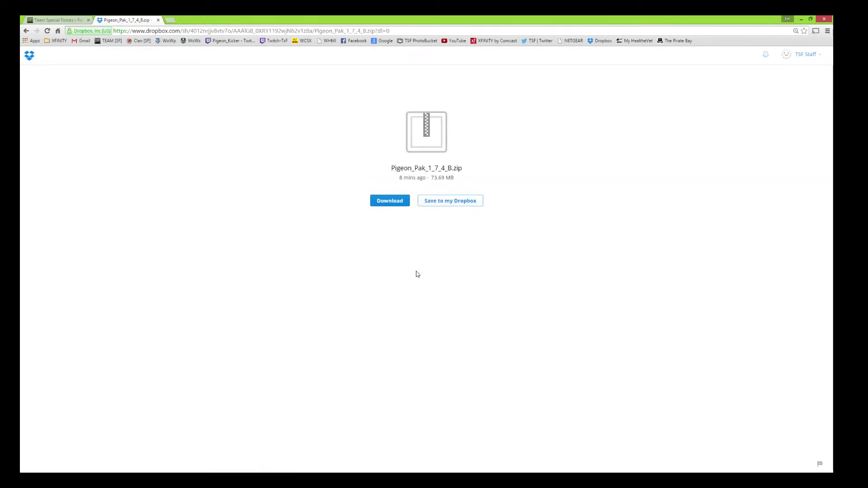
{"action": "left_click", "coordinate": [390, 201]}
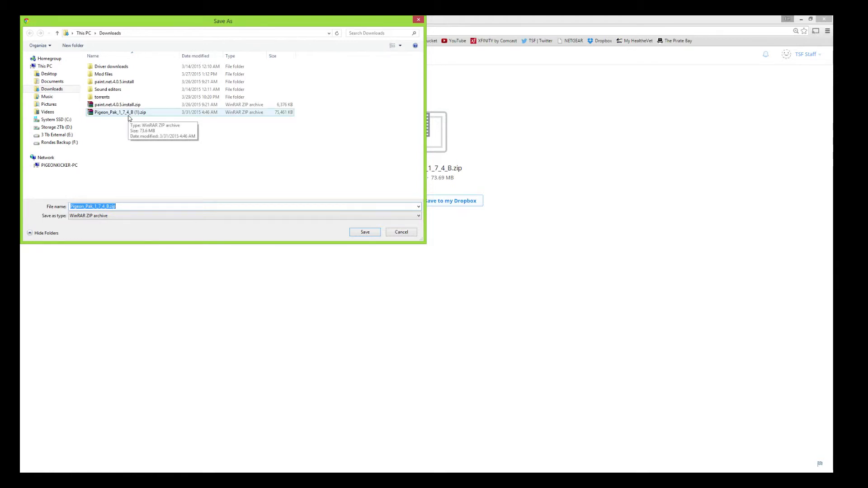
{"action": "mouse_move", "coordinate": [120, 112]}
{"action": "left_click", "coordinate": [364, 233]}
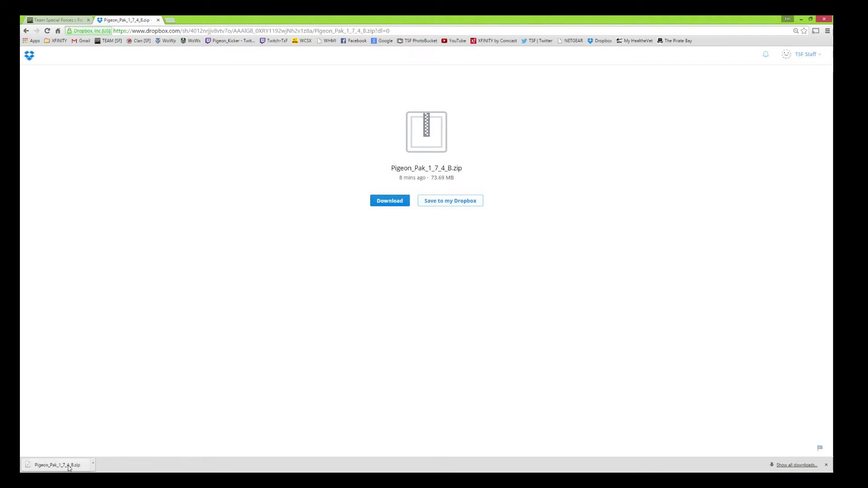
Step: Open Pigeon_Pak_1_7_4_B.zip in WinRAR from the download bar, then close Chrome
{"action": "left_click", "coordinate": [57, 465]}
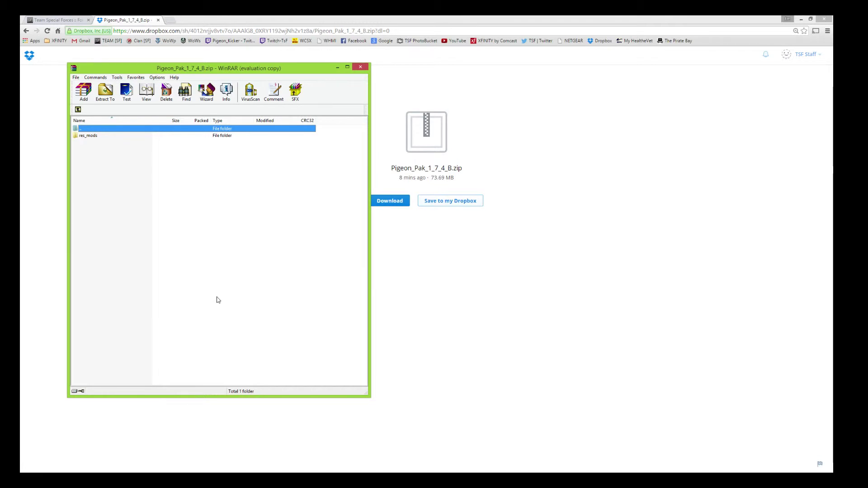
{"action": "left_click", "coordinate": [674, 123]}
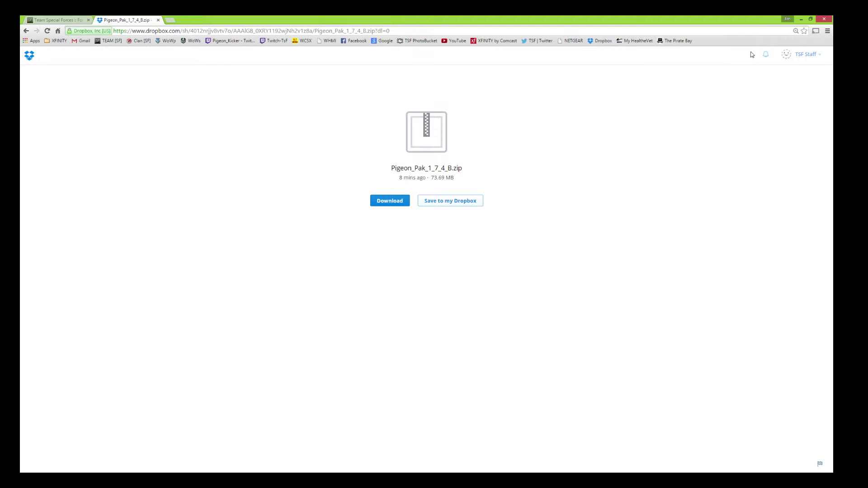
{"action": "left_click", "coordinate": [826, 19]}
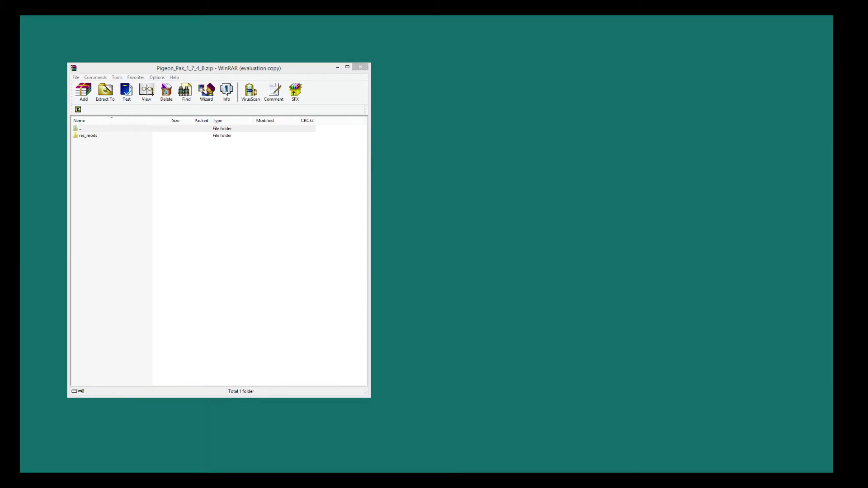
Step: Open the World_of_Warplanes folder in Explorer beside WinRAR, with res_mods selected
{"action": "left_click_drag", "start_coordinate": [821, 224], "coordinate": [539, 239]}
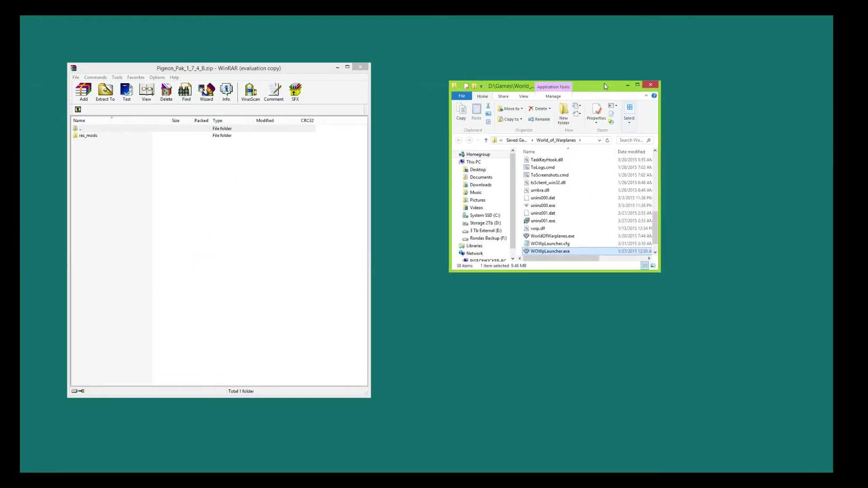
{"action": "left_click_drag", "start_coordinate": [630, 266], "coordinate": [631, 426]}
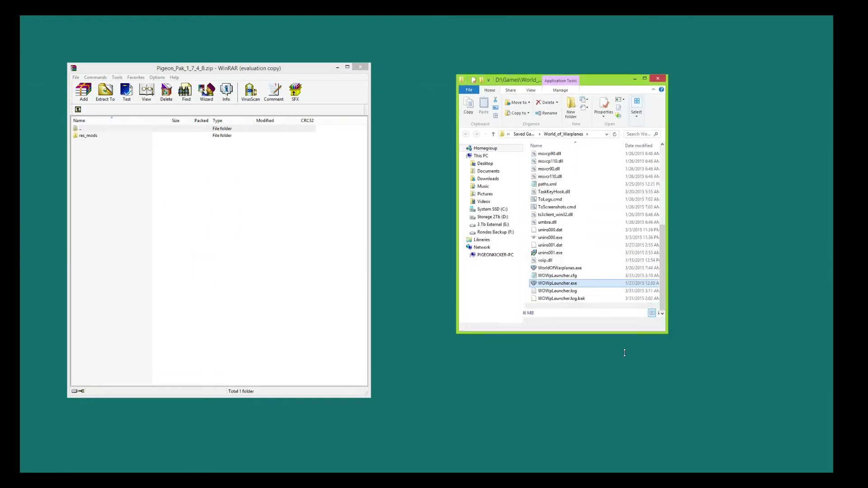
{"action": "scroll", "coordinate": [581, 319], "scroll_direction": "up", "scroll_amount": 5}
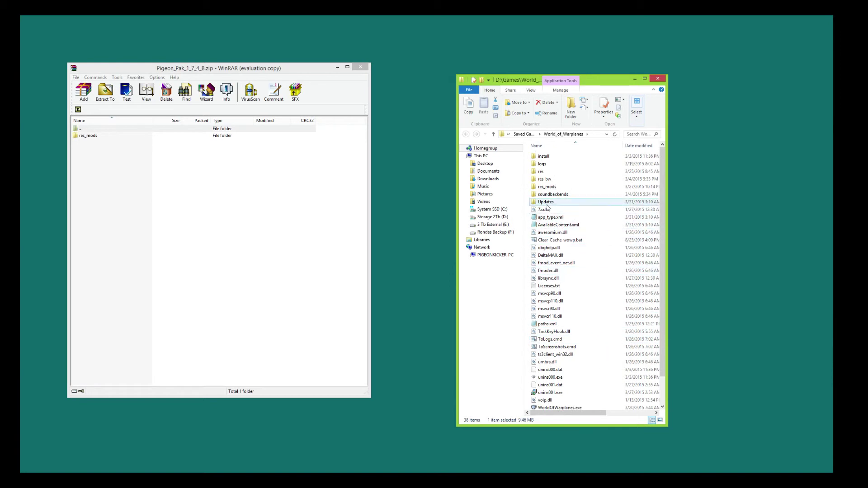
{"action": "left_click", "coordinate": [748, 206]}
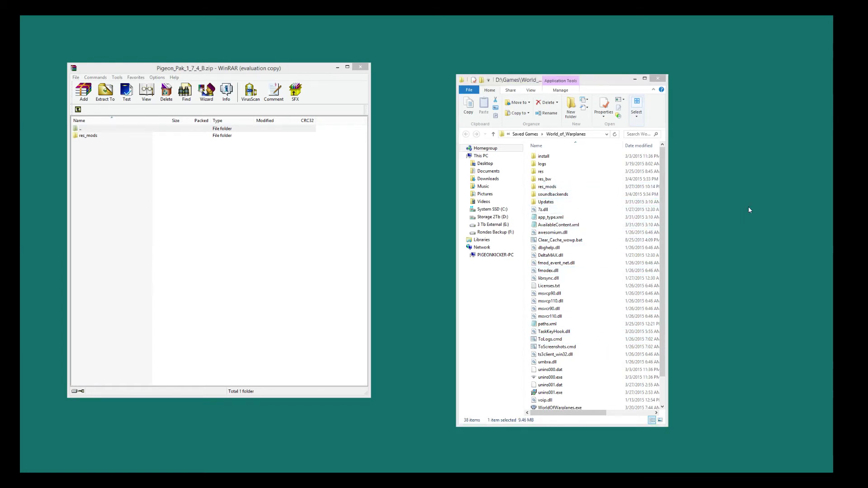
{"action": "left_click", "coordinate": [546, 187]}
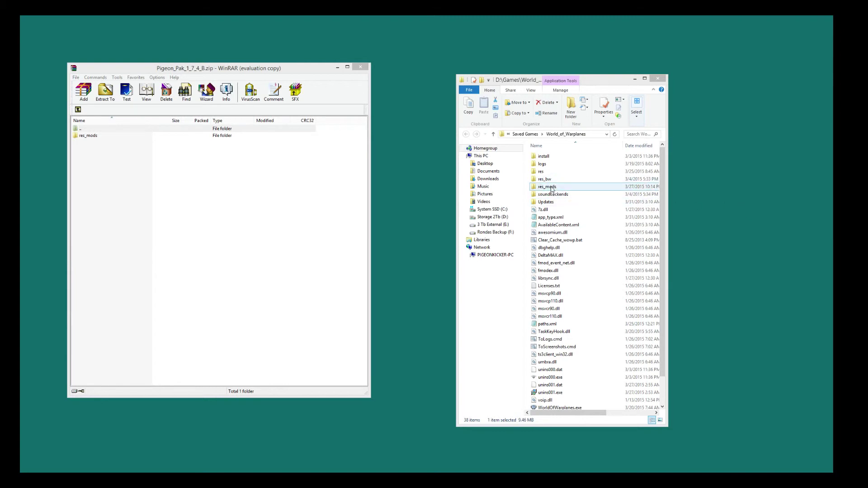
{"action": "left_click_drag", "start_coordinate": [546, 187], "coordinate": [548, 189]}
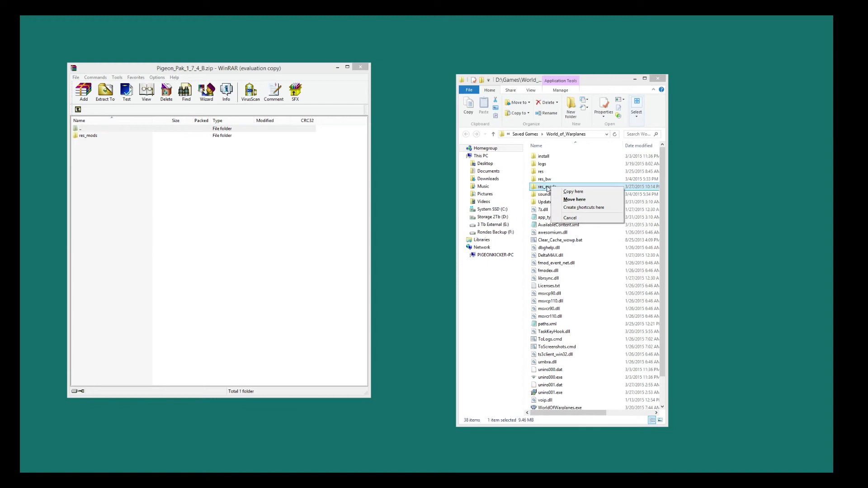
{"action": "key", "text": "Escape"}
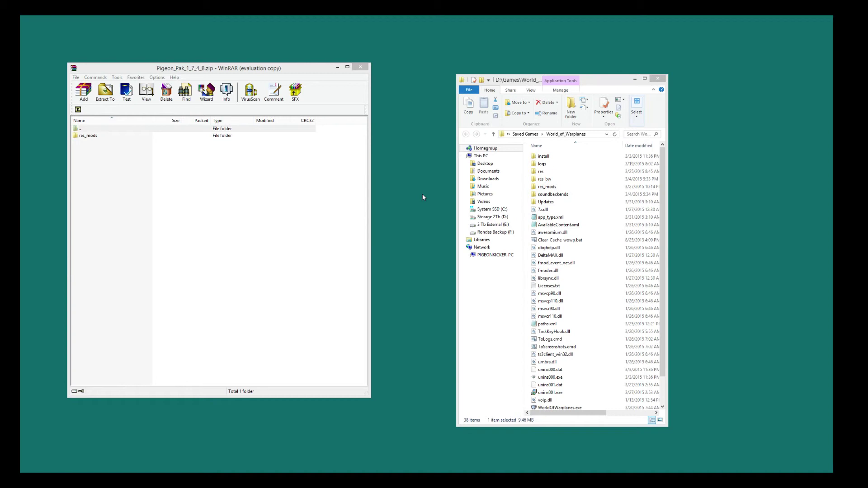
{"action": "left_click", "coordinate": [87, 169]}
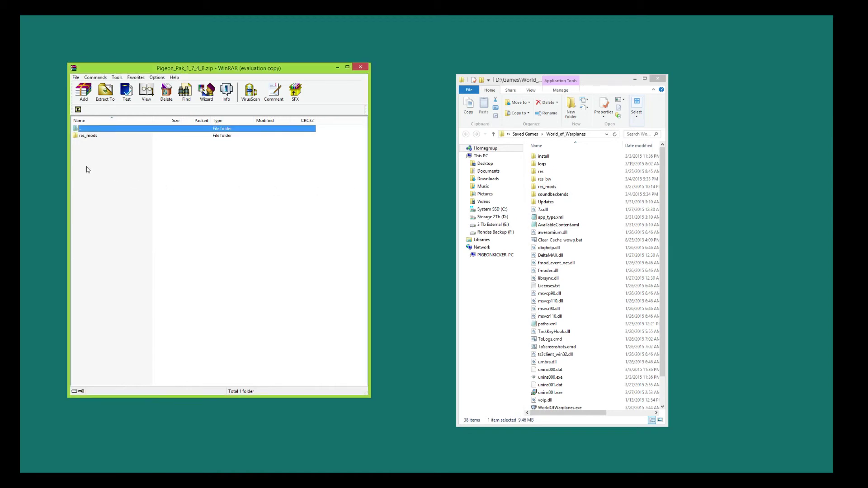
Step: Drag the archive's 1.7.0 folder onto the game's res_mods folder
{"action": "double_click", "coordinate": [83, 136]}
{"action": "left_click_drag", "start_coordinate": [83, 135], "coordinate": [539, 187]}
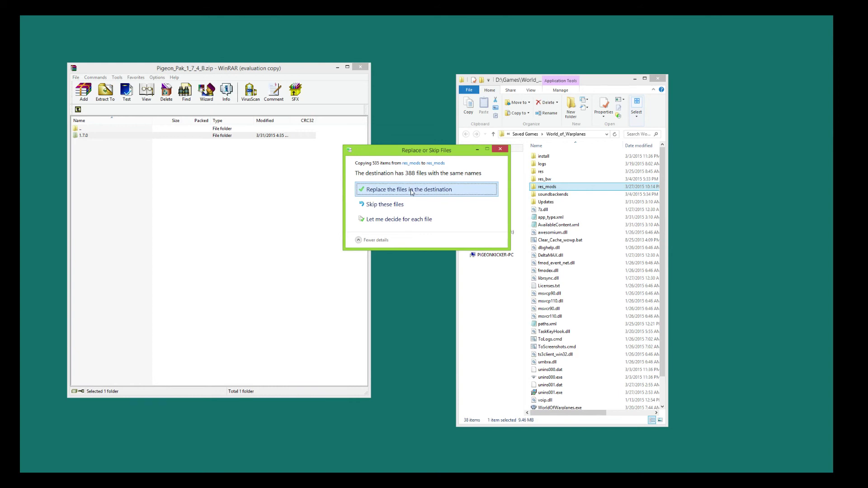
Step: Replace the 388 same-named files, then close WinRAR and the game folder window
{"action": "left_click", "coordinate": [411, 192]}
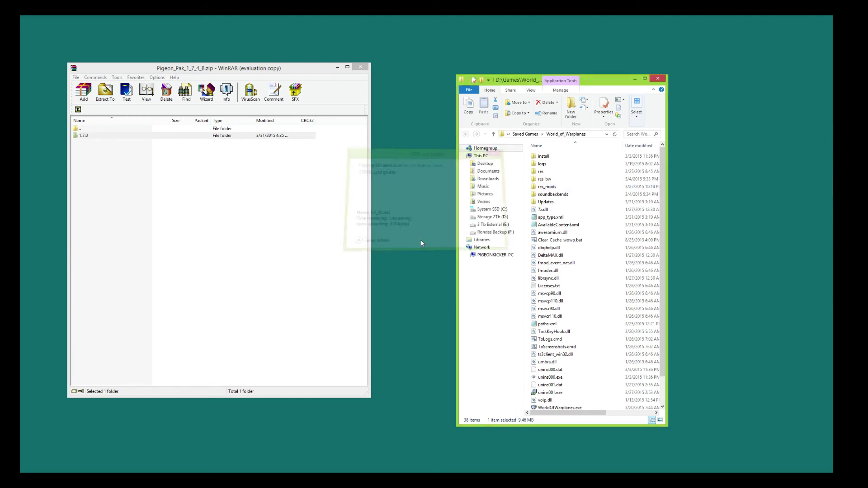
{"action": "left_click", "coordinate": [362, 68]}
{"action": "left_click", "coordinate": [658, 79]}
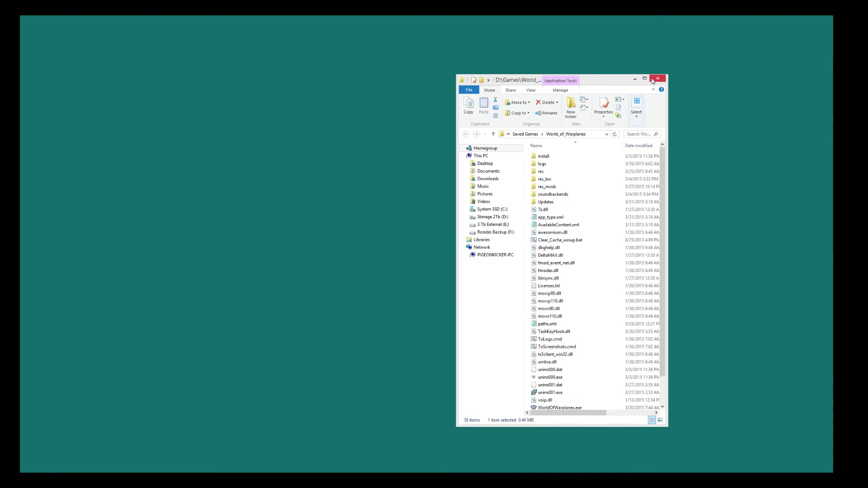